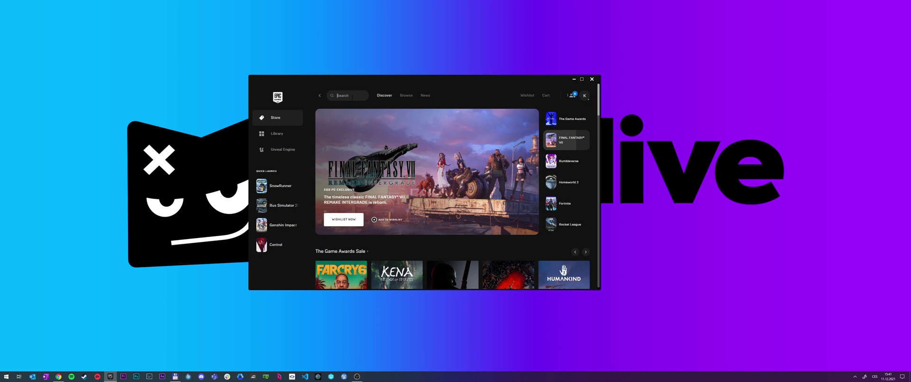
# Step: Search the store for 'Bus Simu', view the Bus Simulator 21 - Modding Kit page, then go to Library
pyautogui.click(351, 95)
pyautogui.write('Bus Simu')
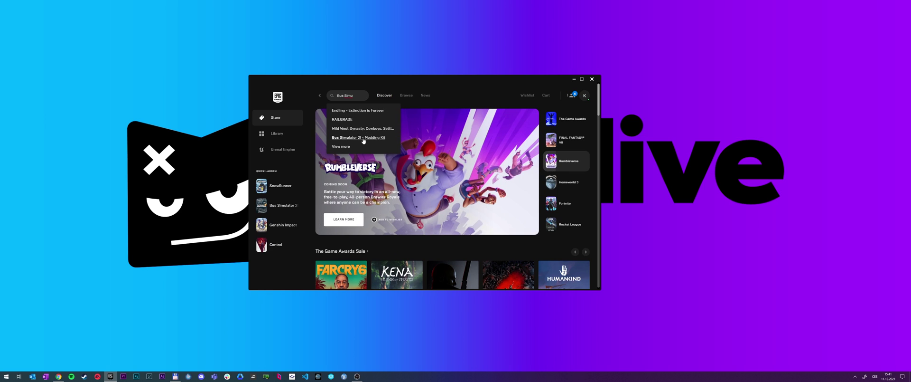
pyautogui.click(363, 138)
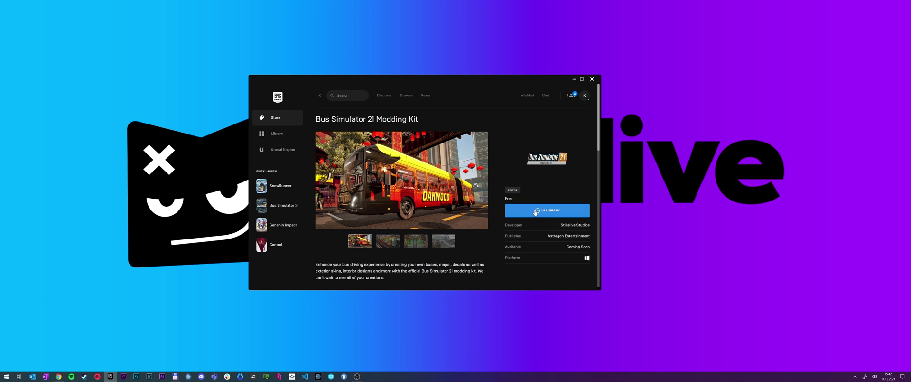
pyautogui.moveTo(283, 205)
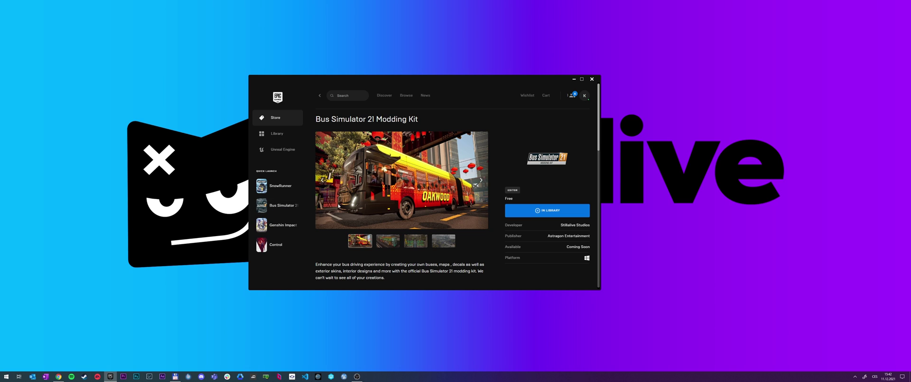
pyautogui.click(278, 134)
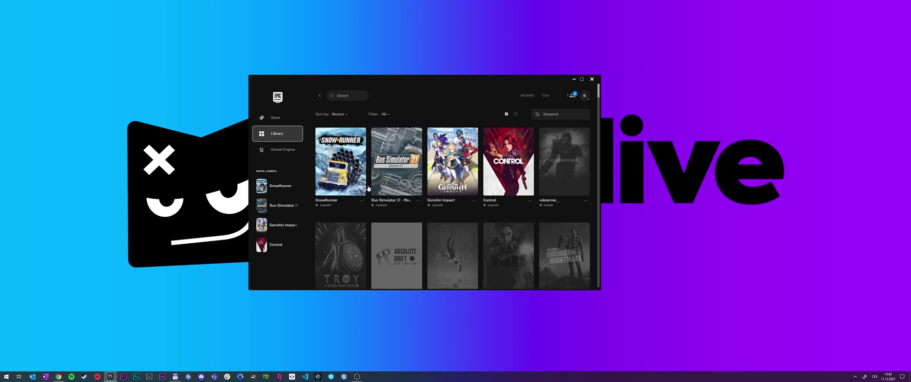
# Step: Bring Total Commander forward, reposition it, and run LaunchModKit.bat from the right panel
pyautogui.click(175, 376)
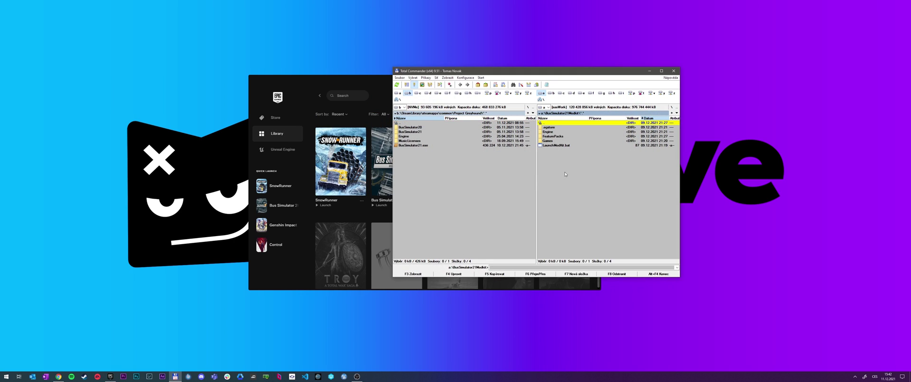
pyautogui.moveTo(566, 75); pyautogui.dragTo(510, 93)
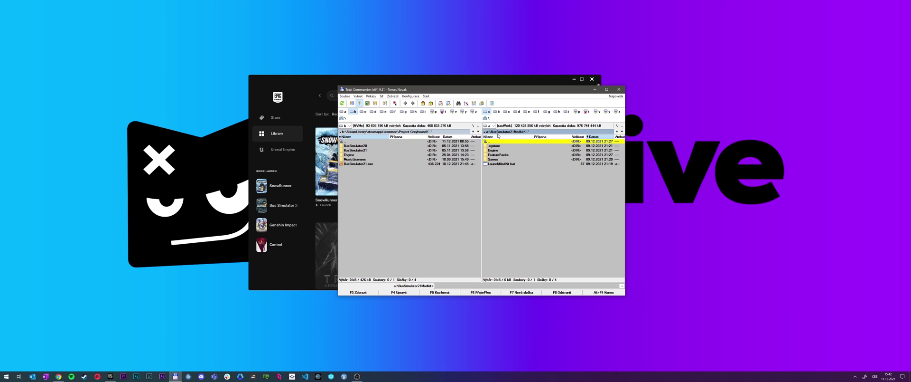
pyautogui.doubleClick(499, 164)
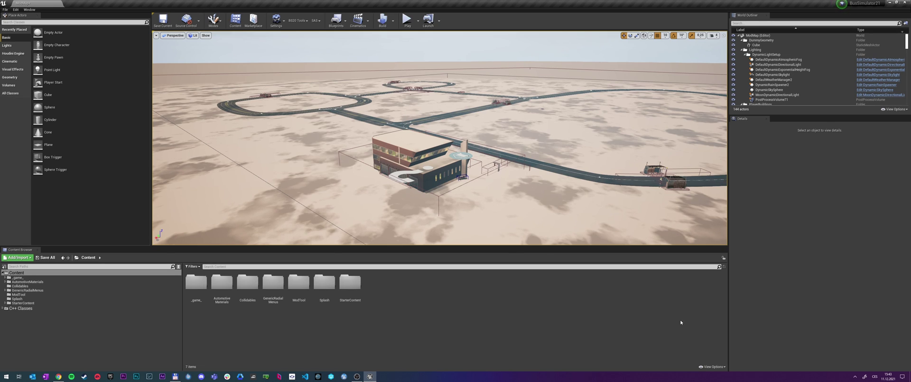
# Step: Wait for the BusSimulator21 project to load onto its desert map
pyautogui.moveTo(851, 7)
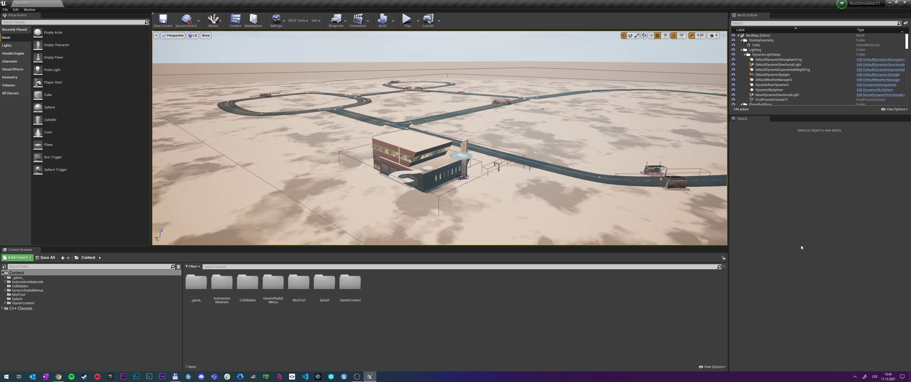
# Step: Enable Show Plugin Content, browse the bus plugin folders, then open Content > ModTool
pyautogui.click(714, 366)
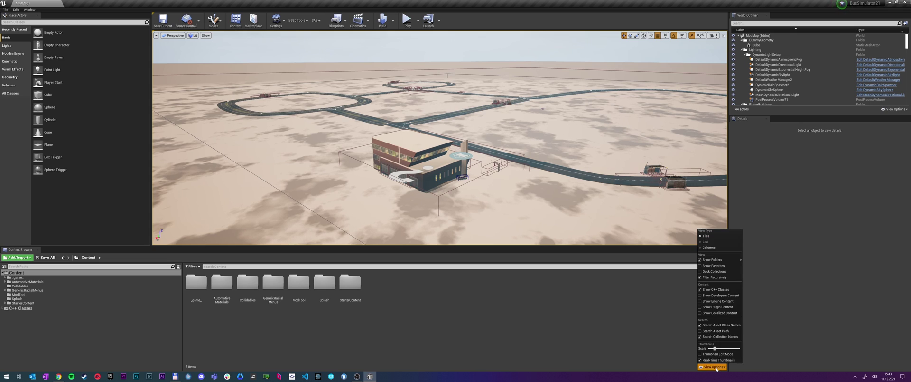
pyautogui.click(717, 307)
pyautogui.scroll(-1, 169, 307)
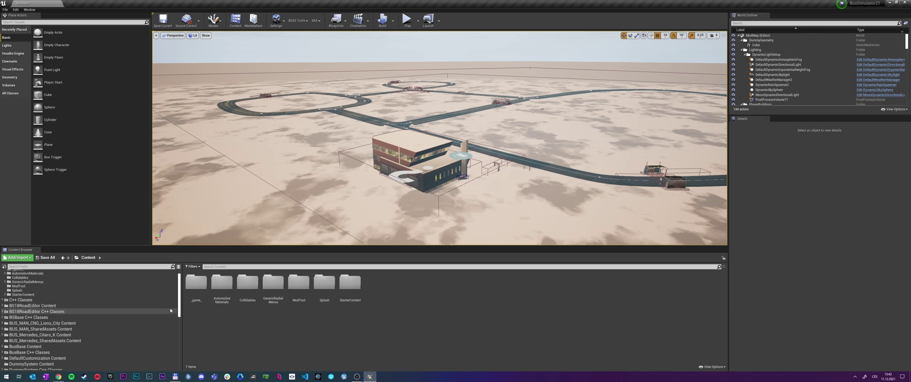
pyautogui.click(103, 323)
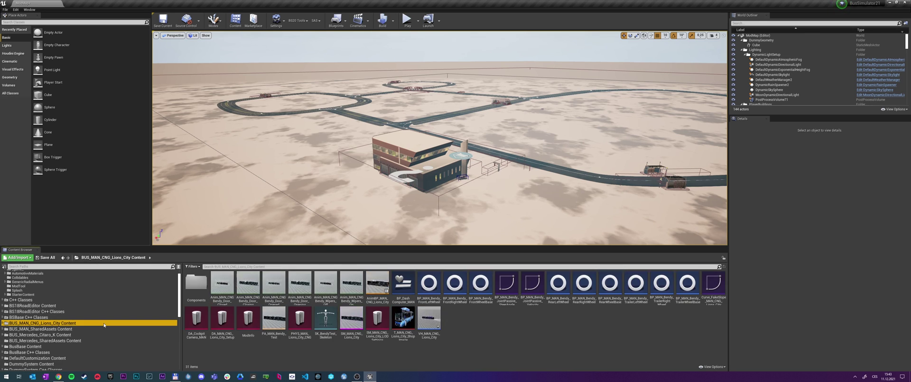
pyautogui.click(94, 334)
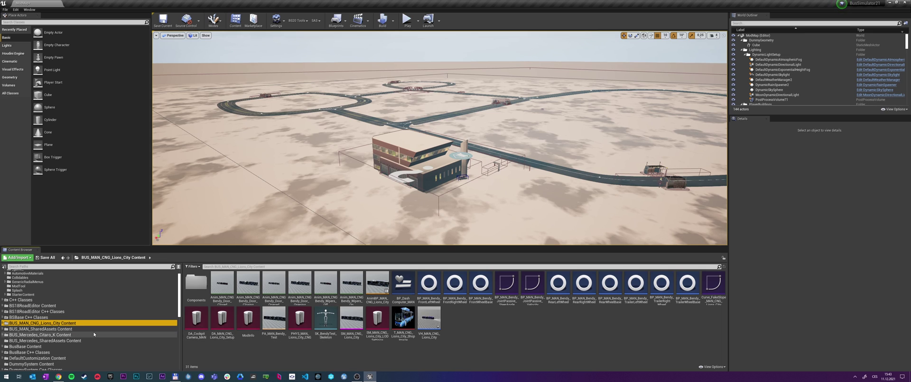
pyautogui.scroll(-1, 94, 328)
pyautogui.click(70, 316)
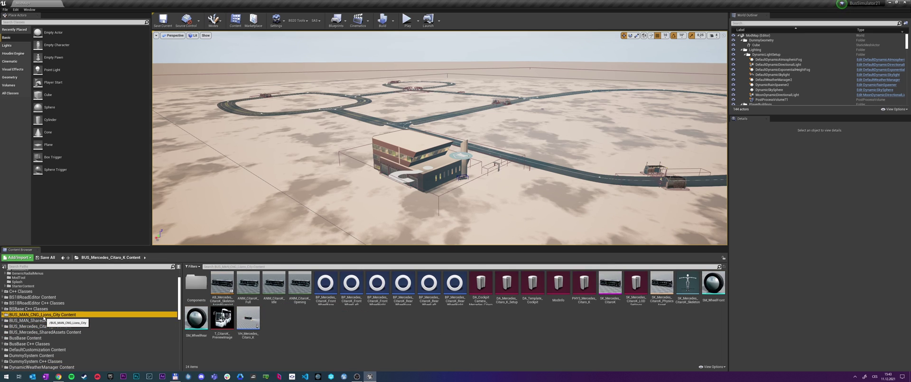
pyautogui.scroll(3, 71, 317)
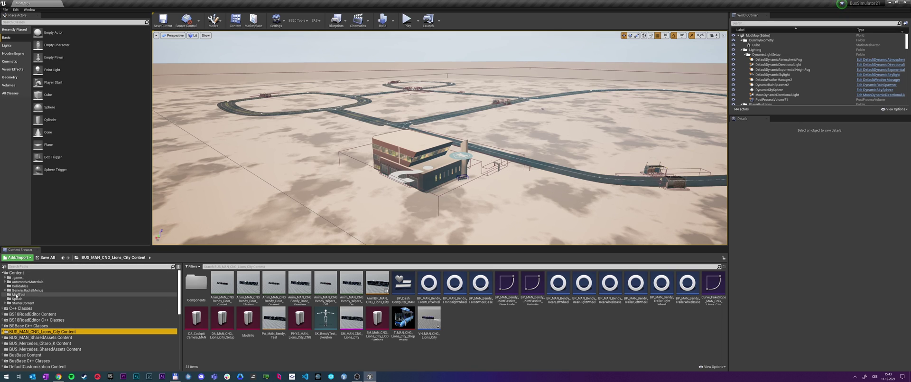
pyautogui.click(9, 294)
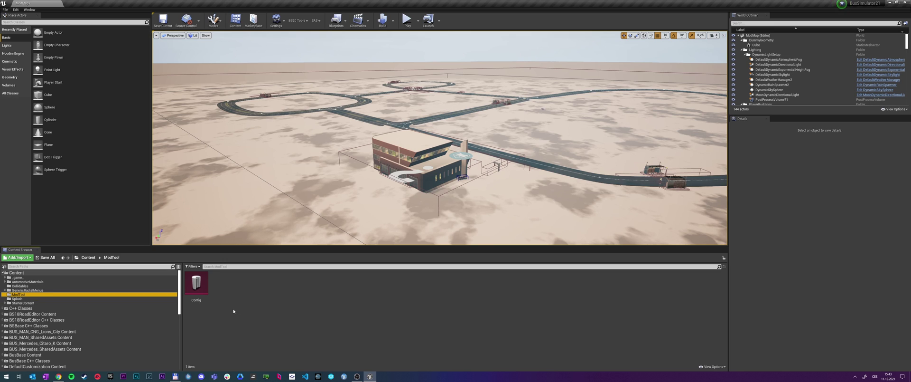
# Step: Open the Config data asset for editing and bring Total Commander alongside it
pyautogui.doubleClick(205, 288)
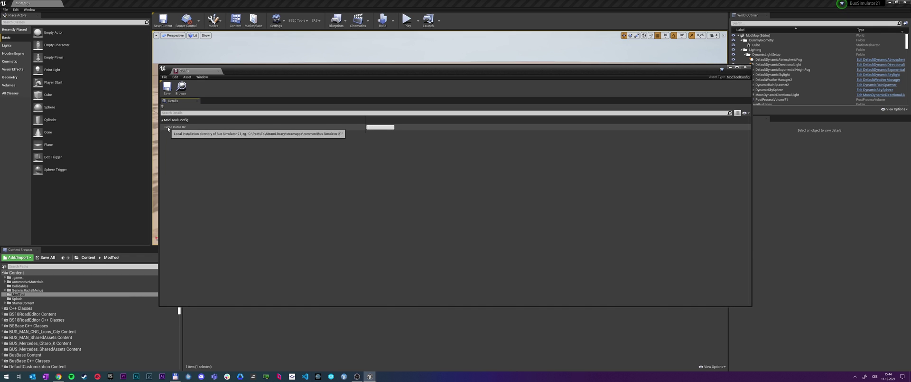
pyautogui.hotkey('alt', 'Tab')
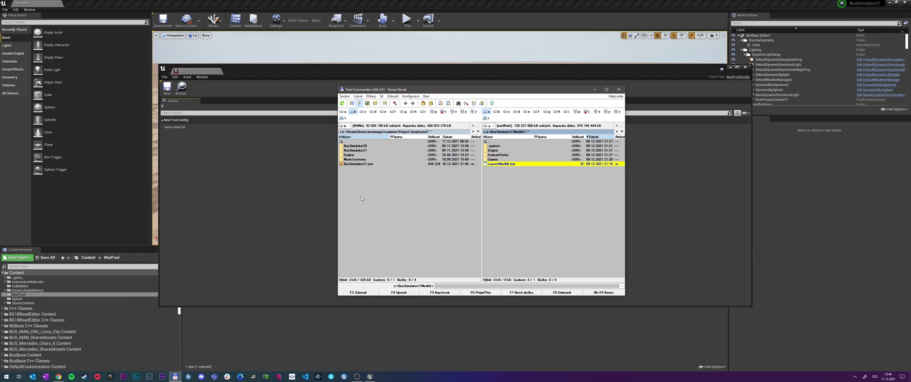
pyautogui.click(240, 162)
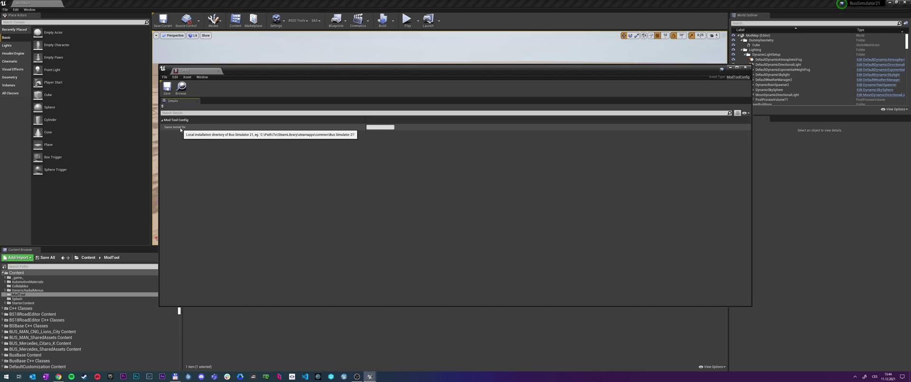
pyautogui.click(175, 376)
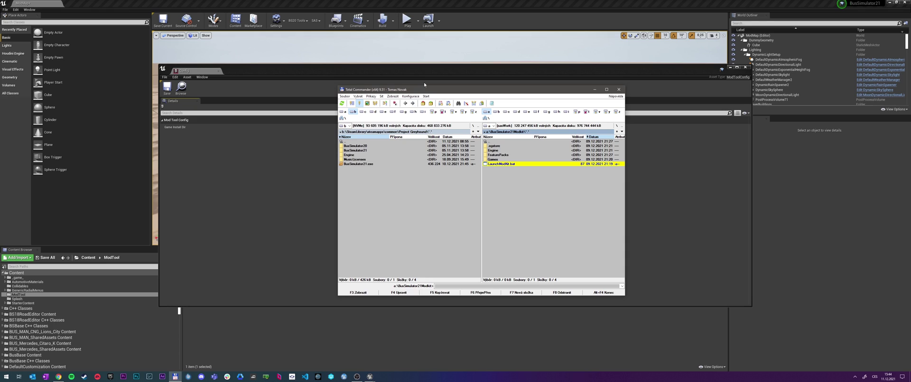
pyautogui.moveTo(419, 92); pyautogui.dragTo(487, 117)
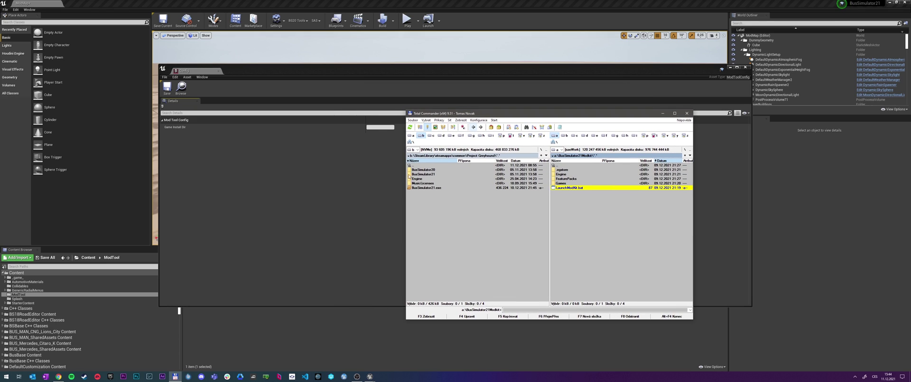
# Step: Paste the Steam game folder path into Game Install Dir, save, and close the Config editor
pyautogui.click(376, 127)
pyautogui.write('B:\\SteamLibrary\\steamapps\\common\\Project Greyhound')
pyautogui.press('Return')
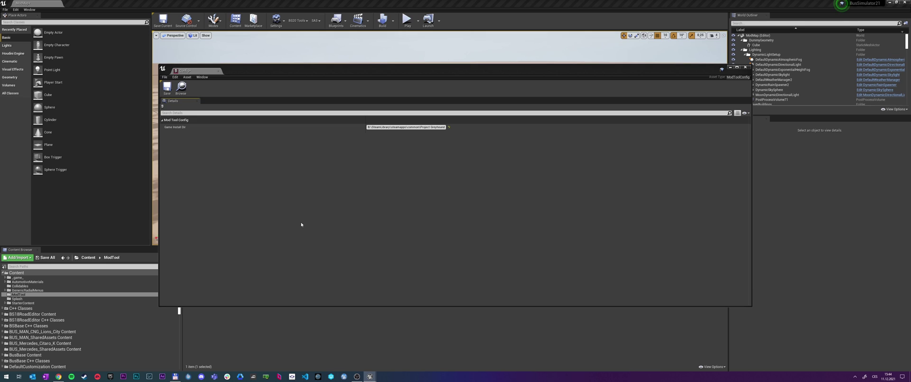
pyautogui.click(166, 88)
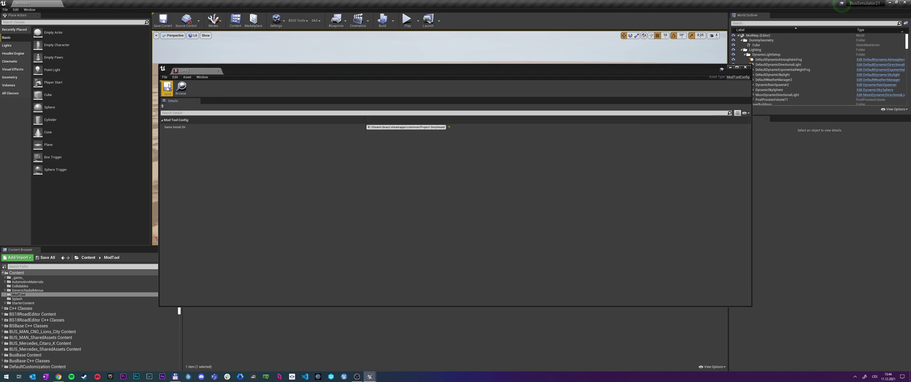
pyautogui.click(219, 71)
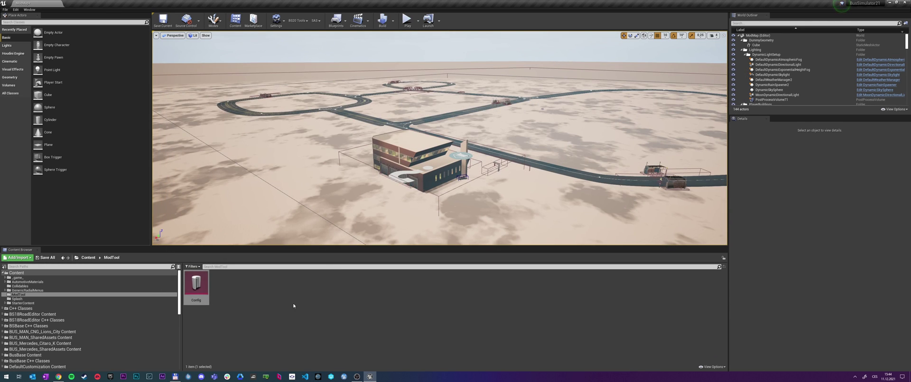
# Step: Start a new plugin from the Plugins manager using the Content Only template
pyautogui.click(295, 305)
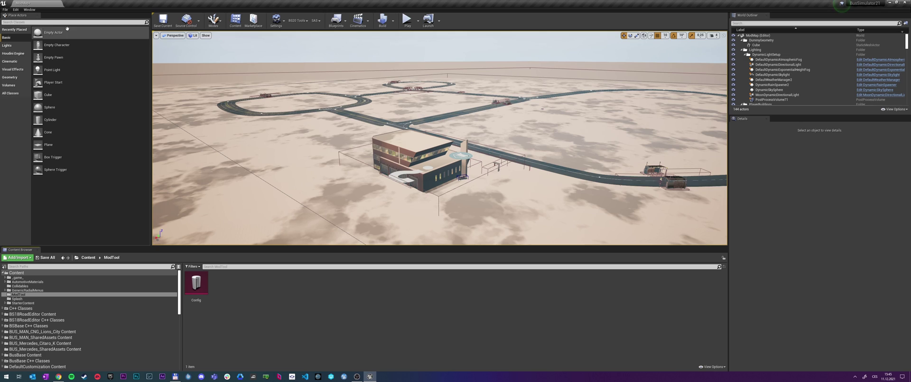
pyautogui.click(15, 10)
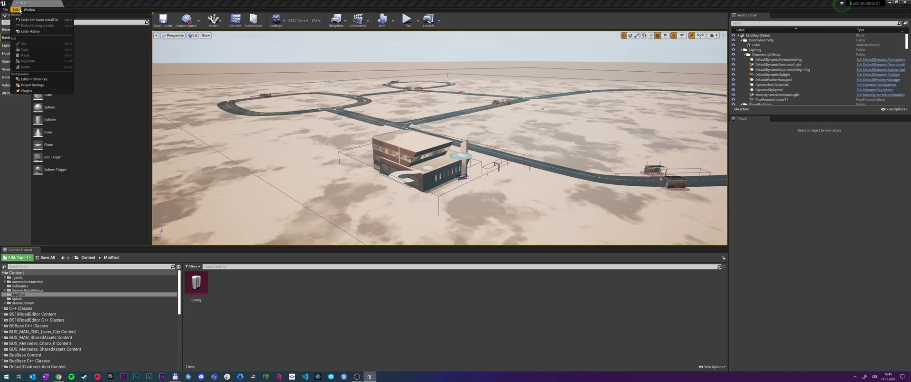
pyautogui.click(22, 90)
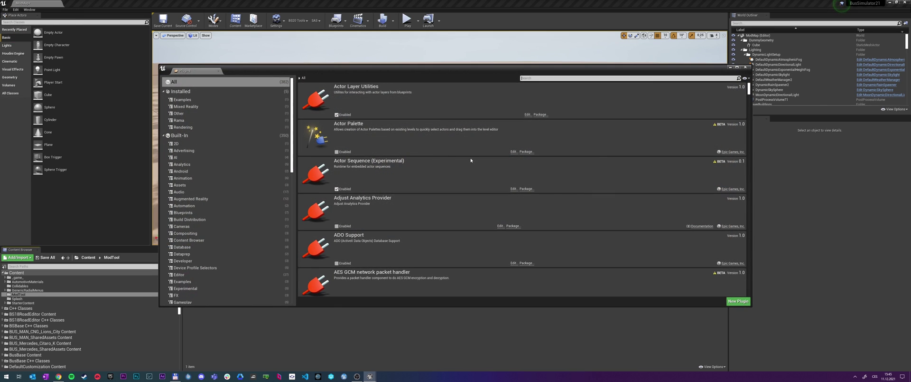
pyautogui.click(739, 301)
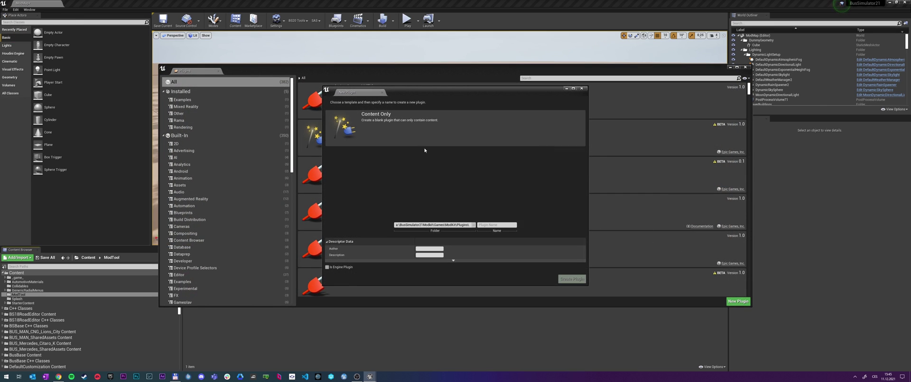
pyautogui.click(353, 120)
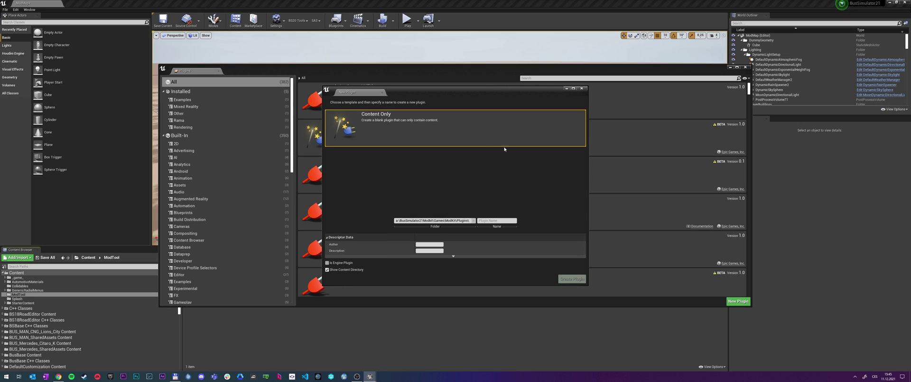
# Step: Name the plugin Wrap_Tutorial, create it, and close the Plugins manager
pyautogui.click(492, 220)
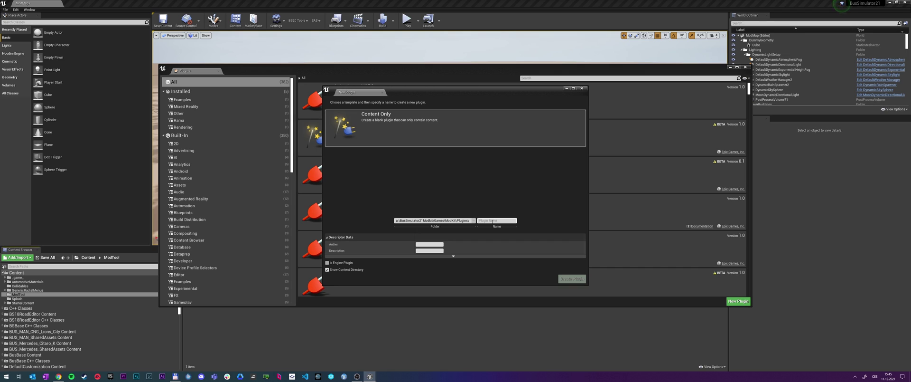
pyautogui.write('Wrap_Tutorial')
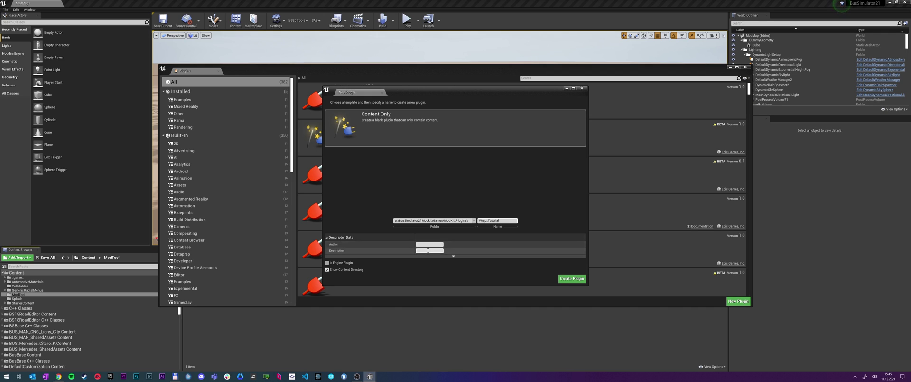
pyautogui.click(454, 255)
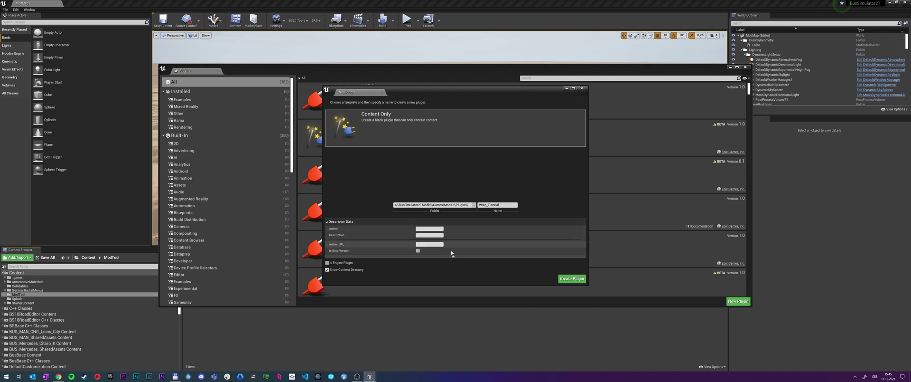
pyautogui.click(453, 257)
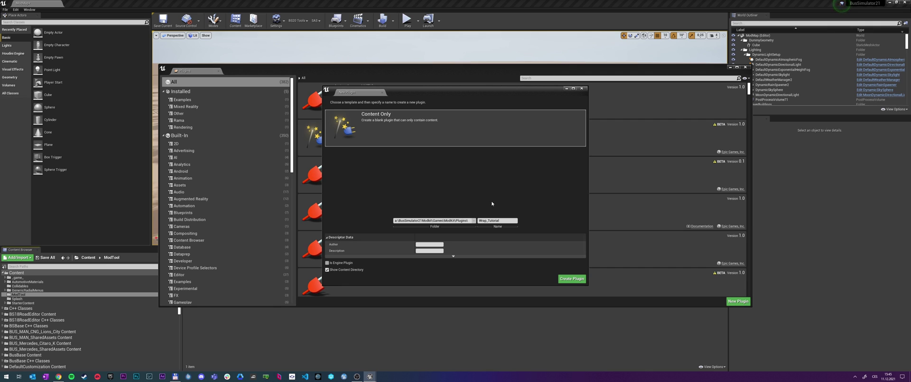
pyautogui.click(564, 280)
pyautogui.click(218, 70)
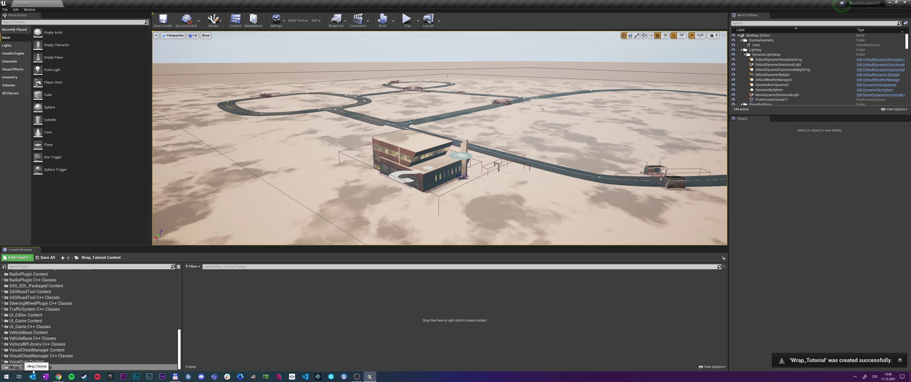
# Step: Create a Miscellaneous > Data Asset of class ModInfo and name it ModInfo
pyautogui.rightClick(362, 289)
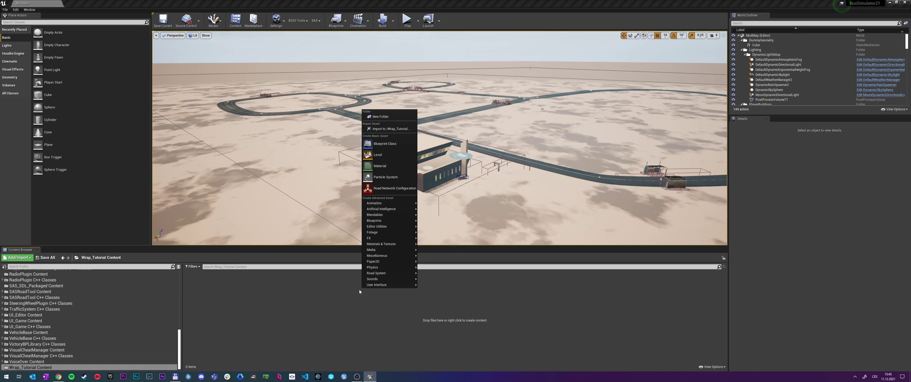
pyautogui.moveTo(396, 258)
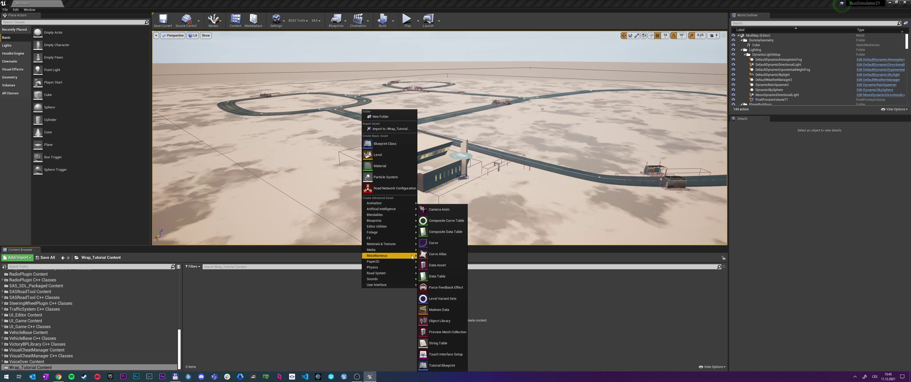
pyautogui.click(436, 265)
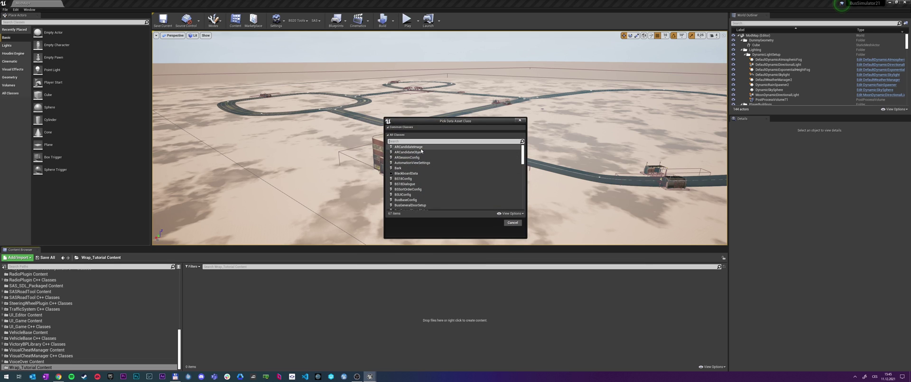
pyautogui.write('mod')
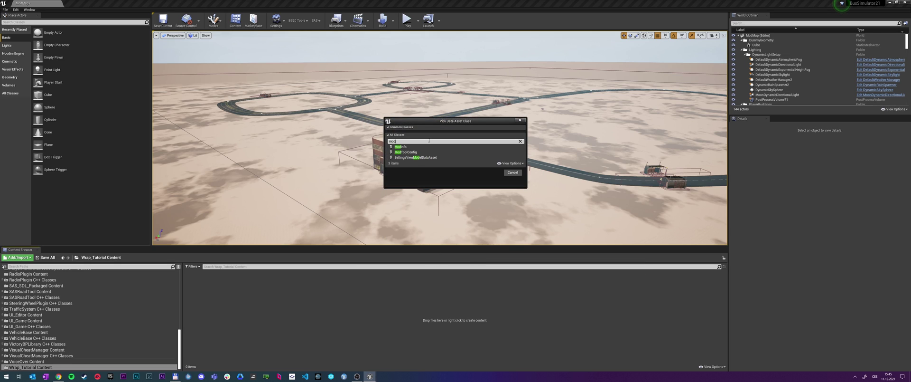
pyautogui.click(427, 147)
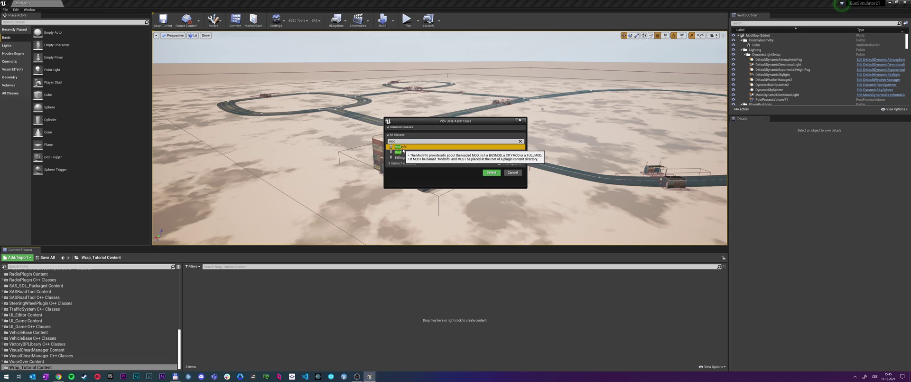
pyautogui.click(490, 173)
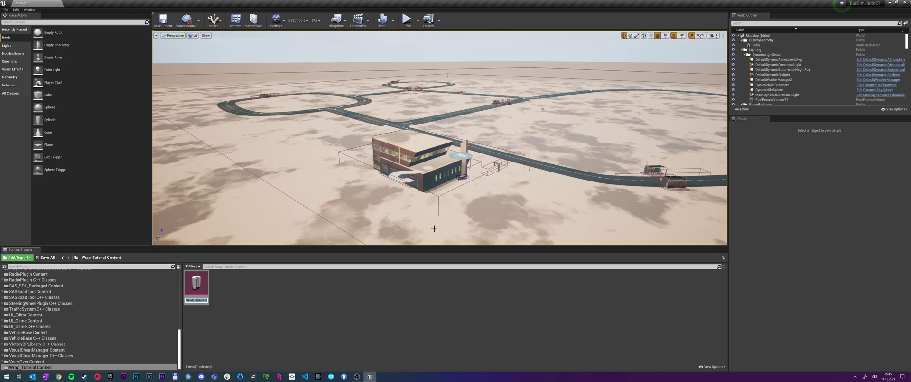
pyautogui.write('Modi')
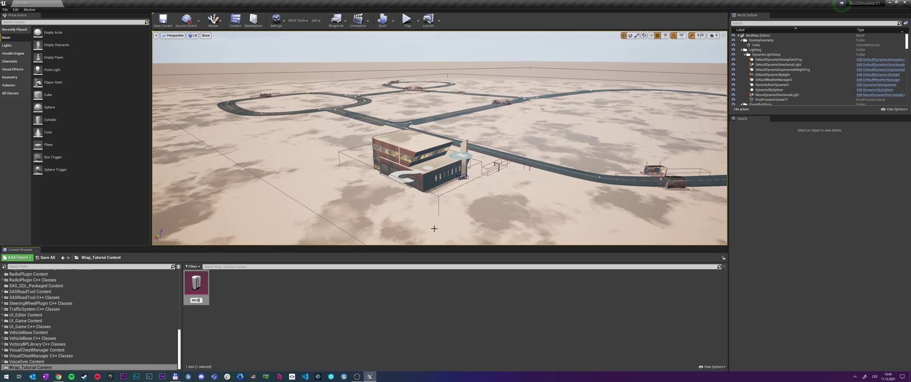
pyautogui.write('nfo')
pyautogui.press('Return')
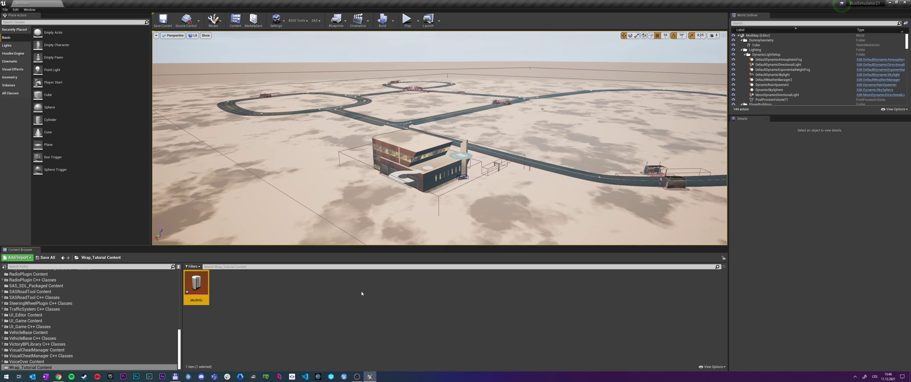
# Step: Open the ModInfo asset and review its Details: Mod Name MyMod, version 1.0, empty content lists
pyautogui.doubleClick(186, 287)
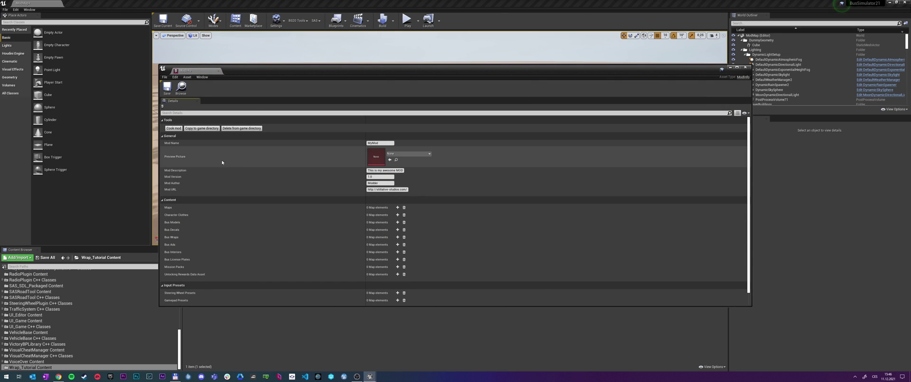
pyautogui.scroll(-1, 435, 244)
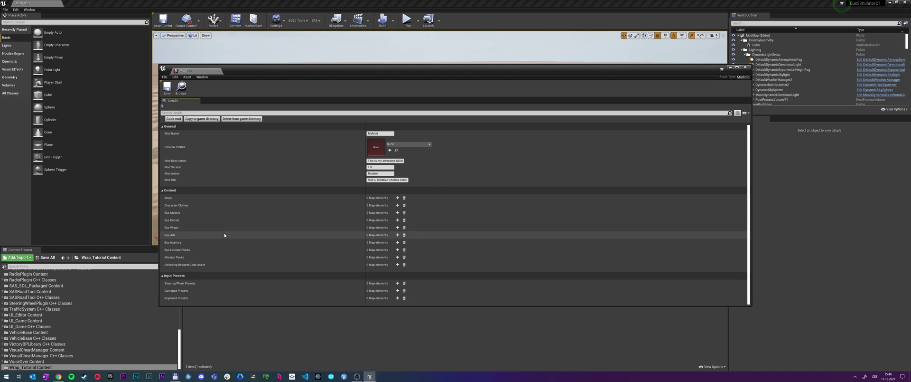